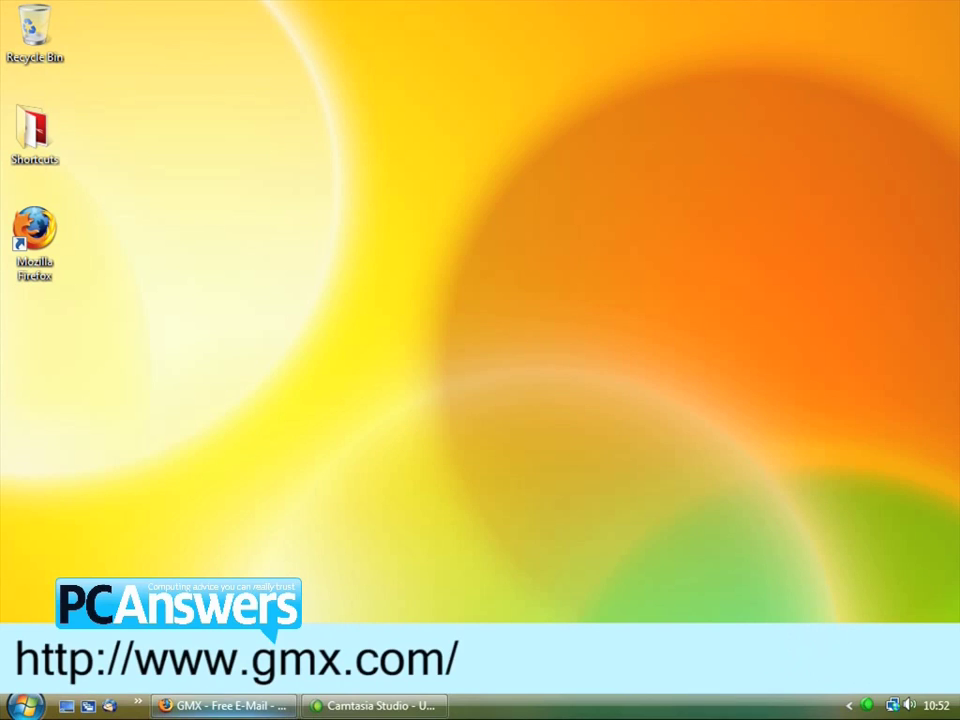
Restore the Firefox window showing the GMX Mail login page
click(250, 707)
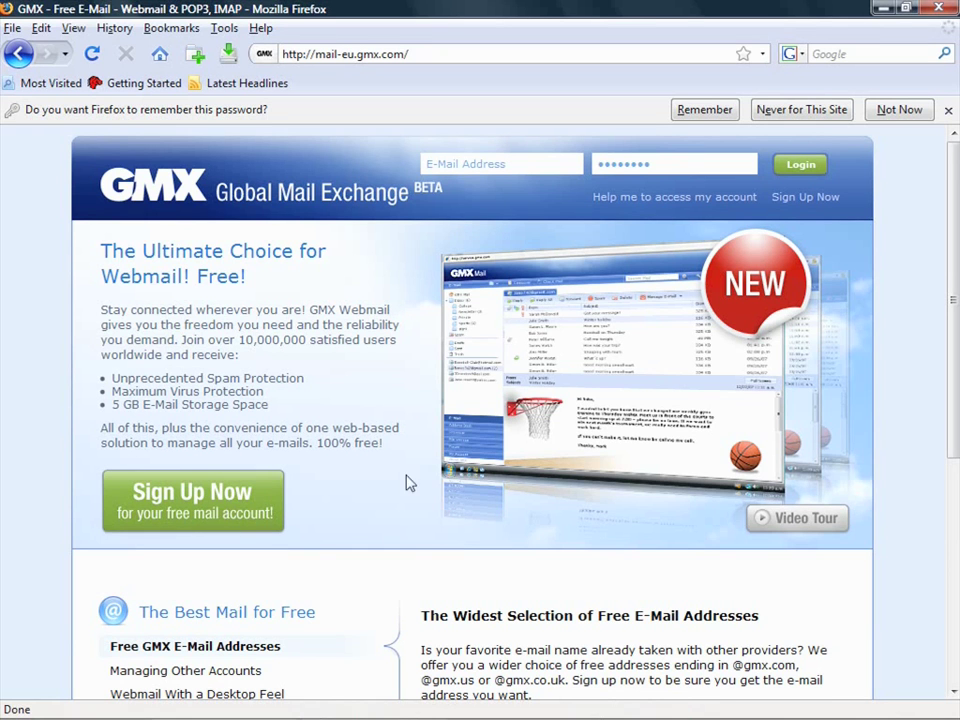
Log in to GMX with the account's e-mail address and password
click(514, 167)
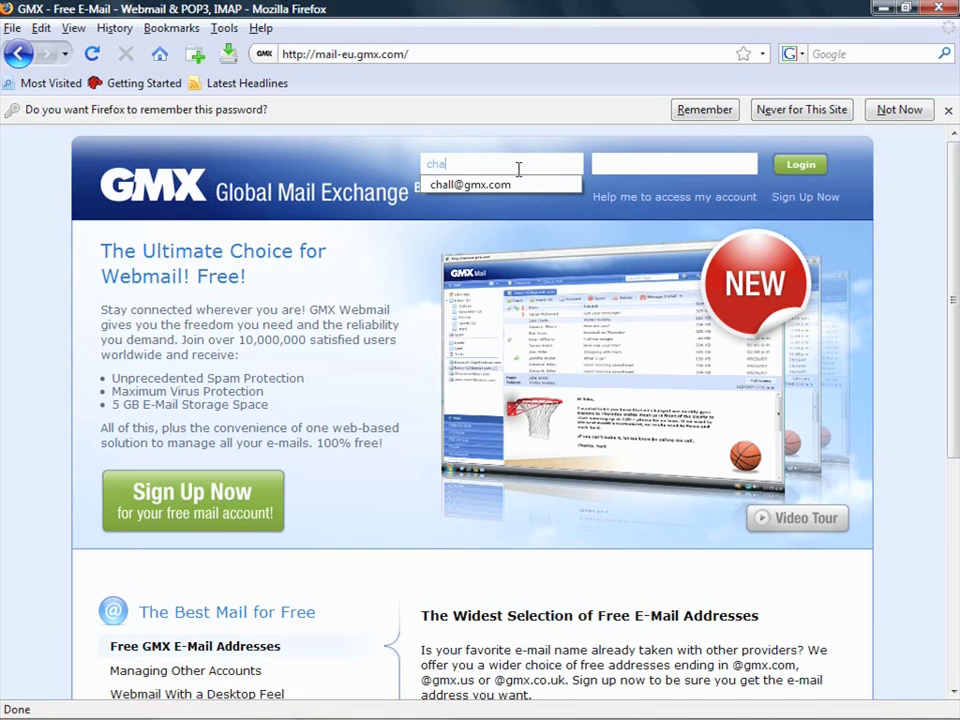
click(549, 184)
click(626, 163)
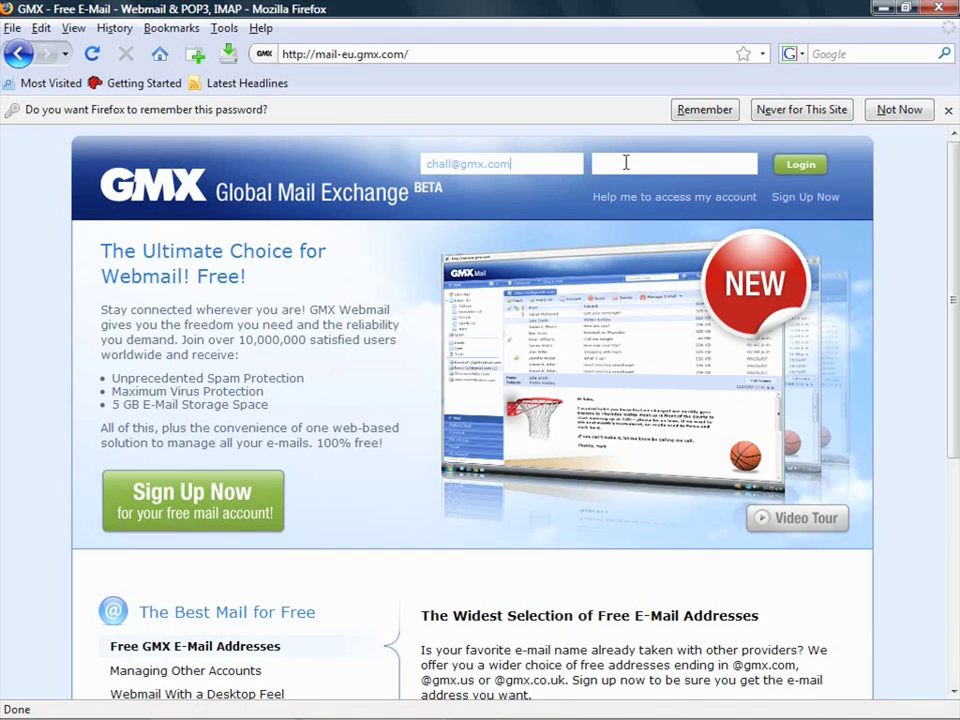
text(password123)
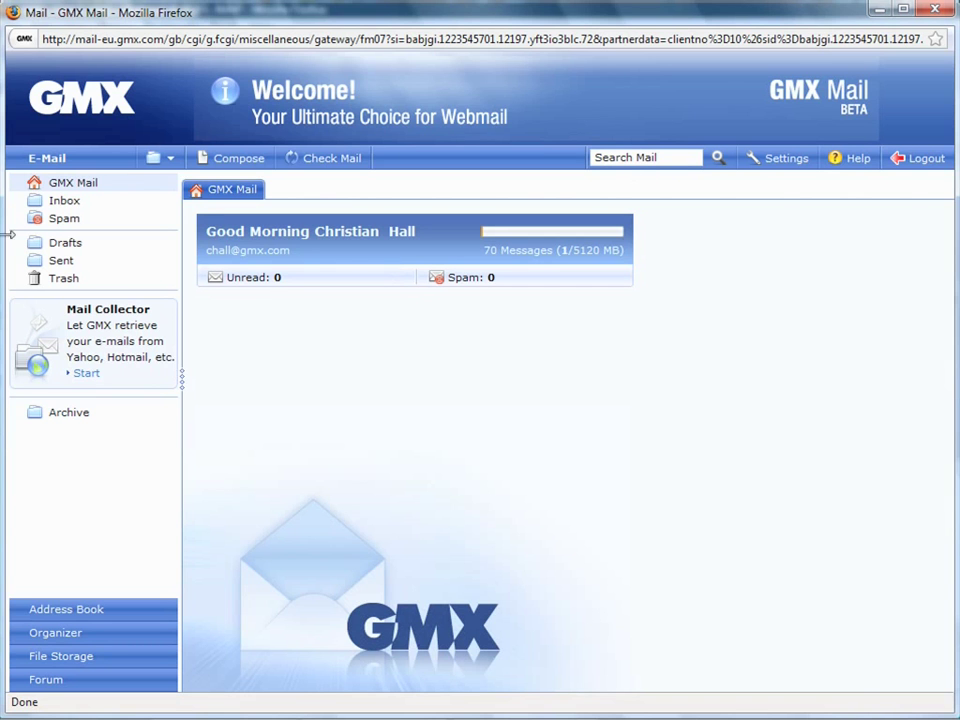
Preview the 'Get Organized with GMX!' Inbox message, then launch the Mail Collector wizard
click(68, 201)
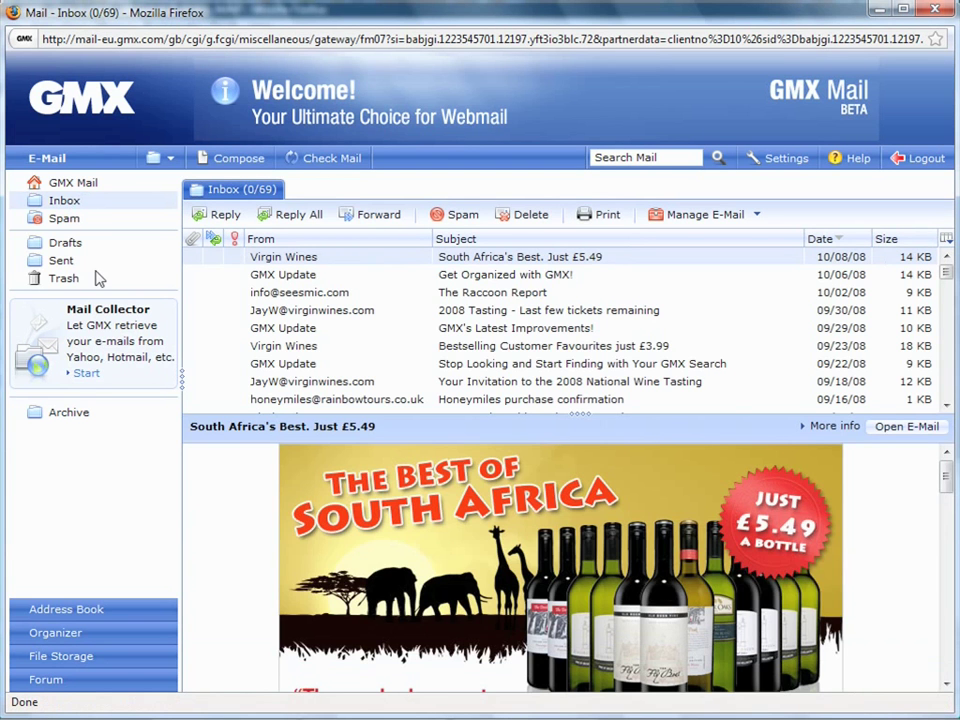
click(262, 275)
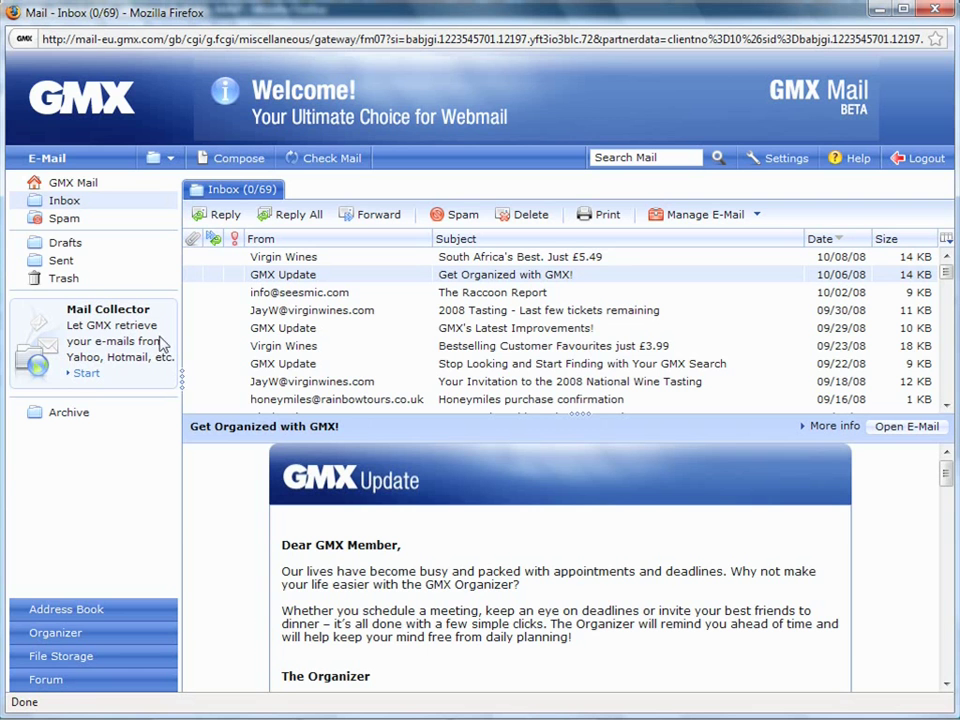
click(86, 375)
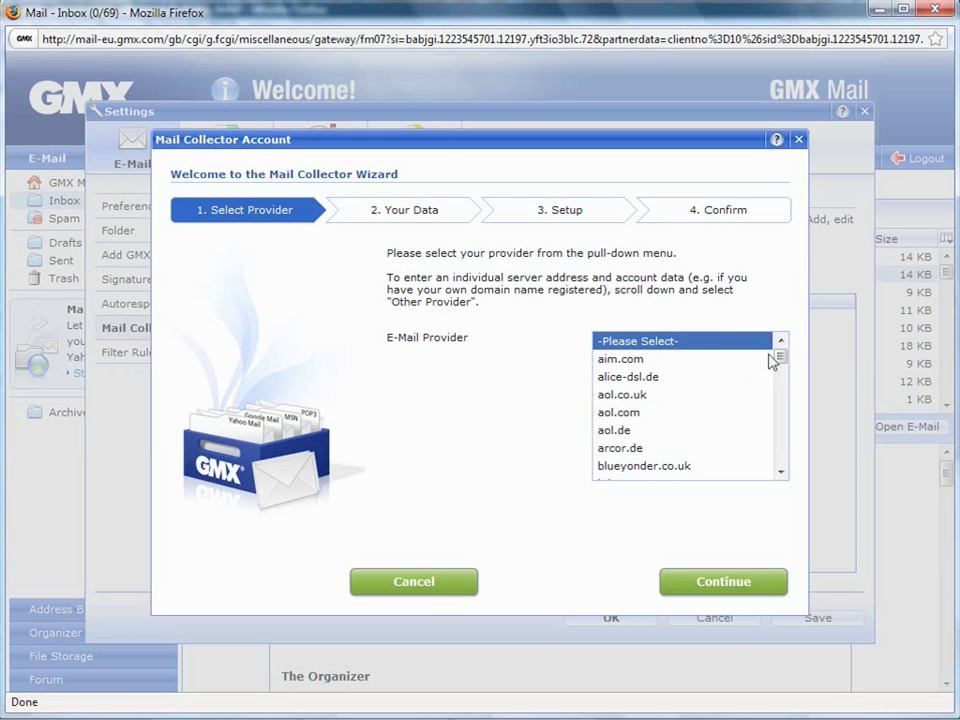
Select hotmail.com as the e-mail provider and continue to the Your Data step
drag(780, 357, 784, 404)
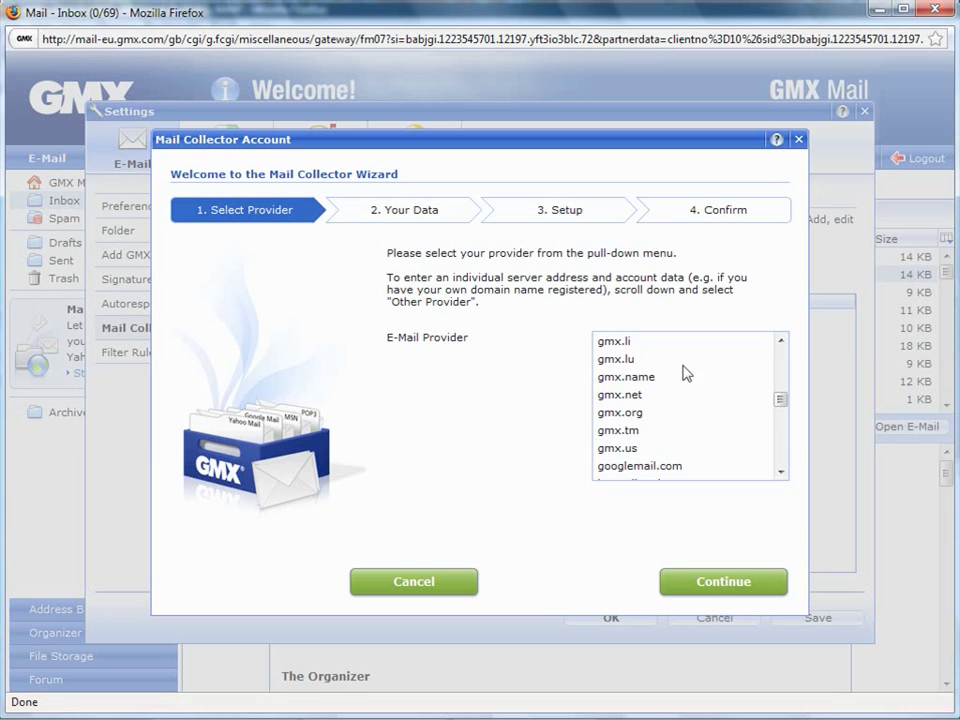
click(781, 473)
click(781, 473)
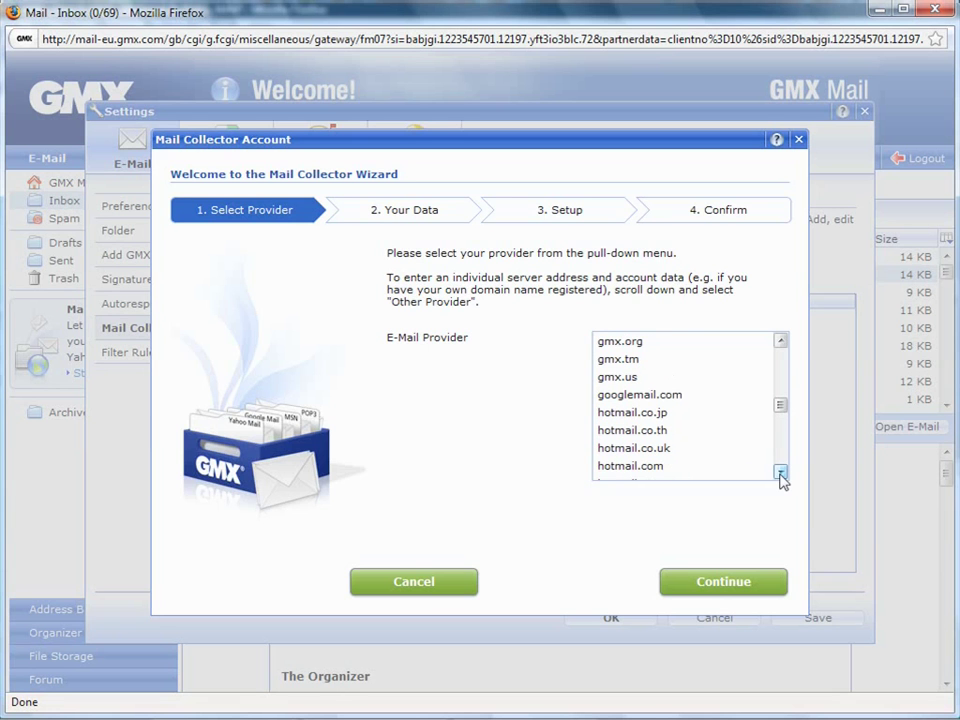
scroll(718, 430, down, 1)
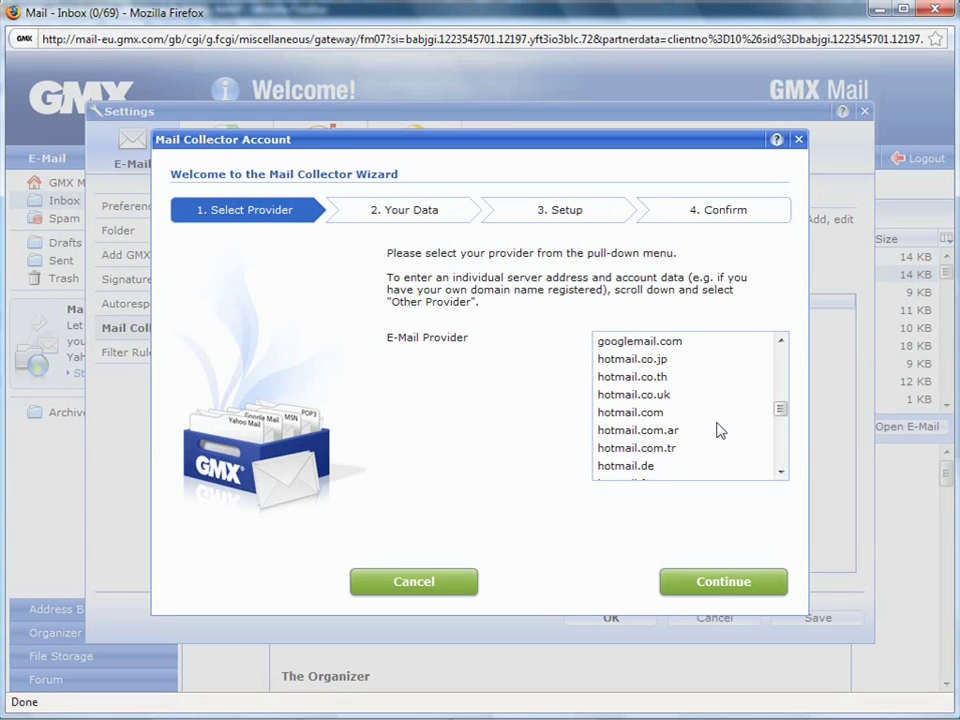
scroll(718, 430, down, 1)
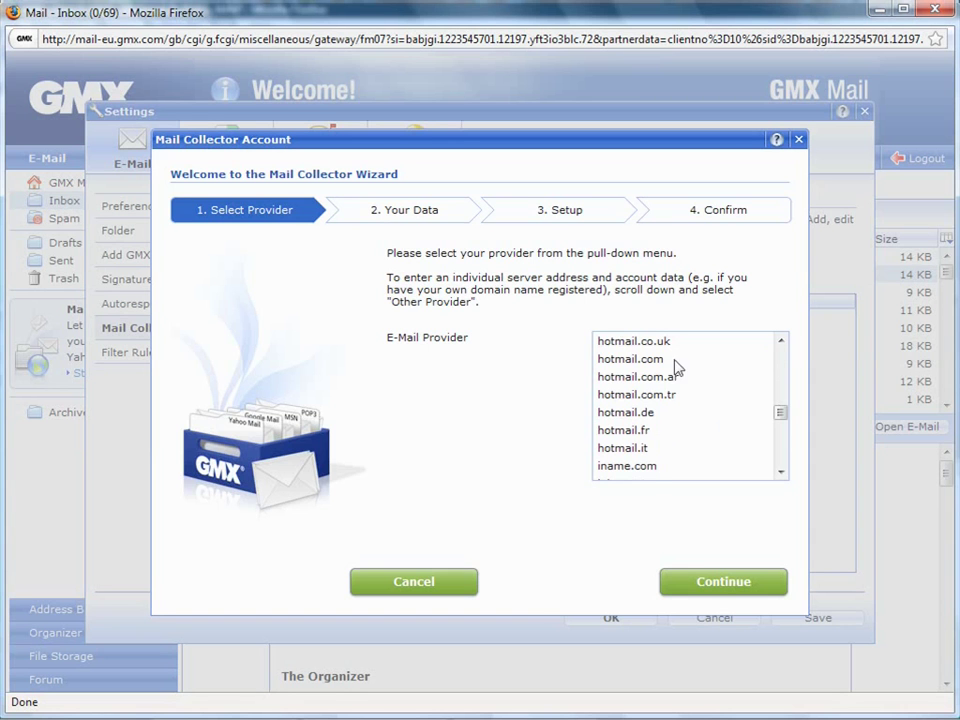
click(621, 360)
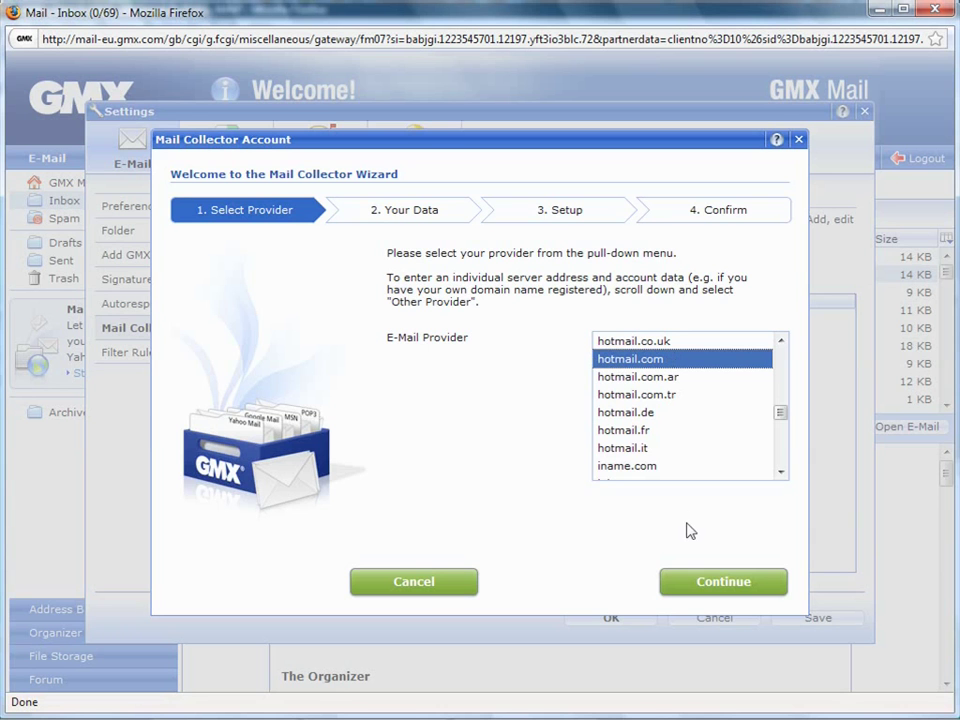
click(731, 590)
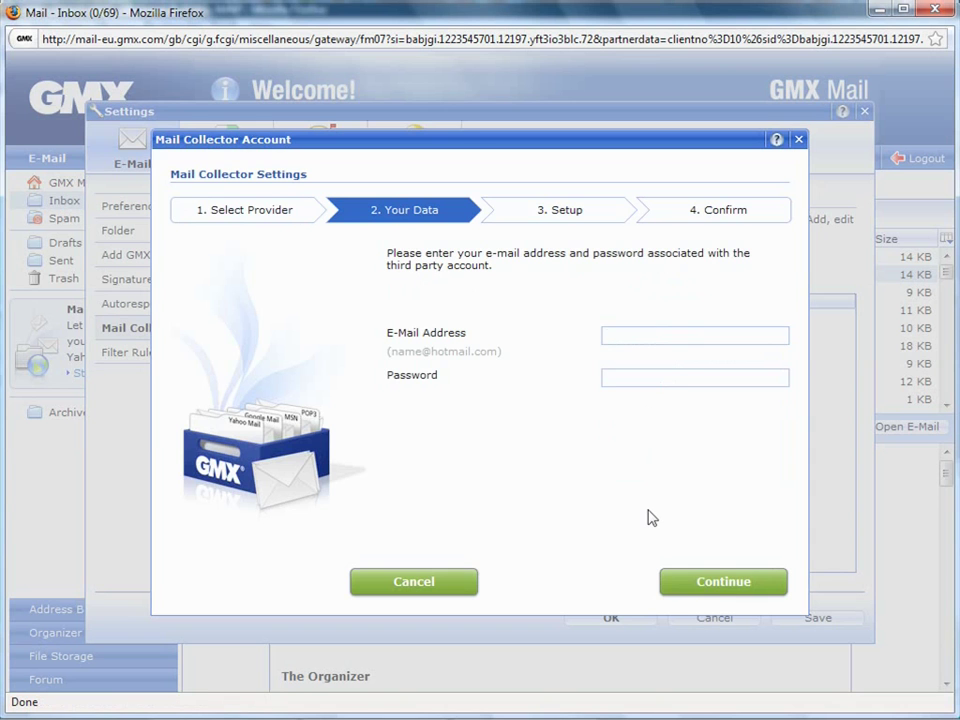
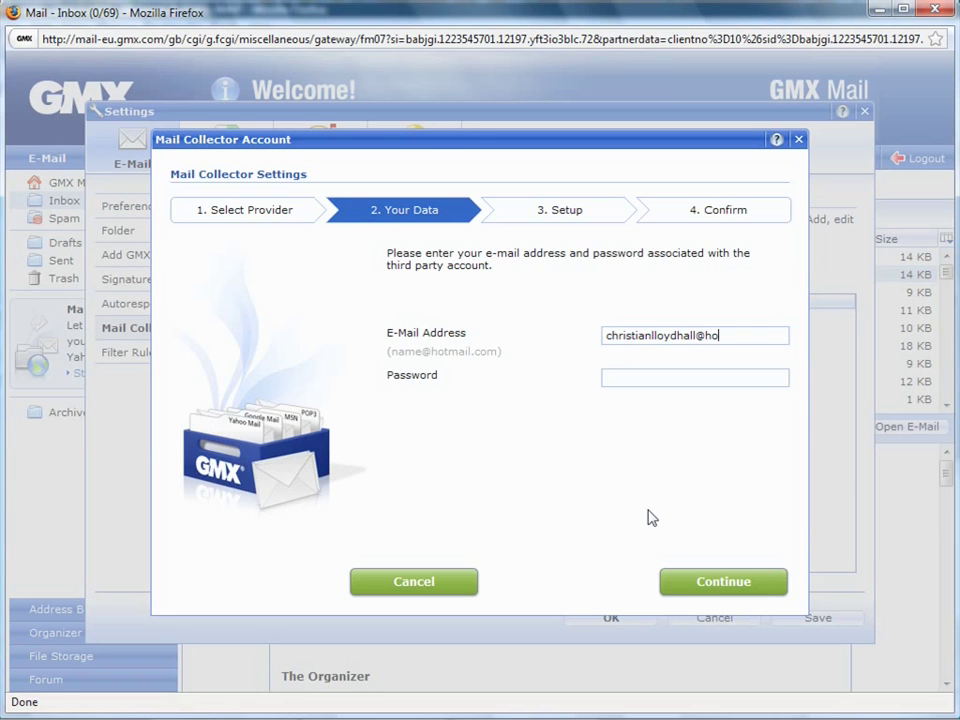
Enter the Hotmail account's e-mail address and password and run the access check
click(643, 376)
text(•••••••••)
click(725, 584)
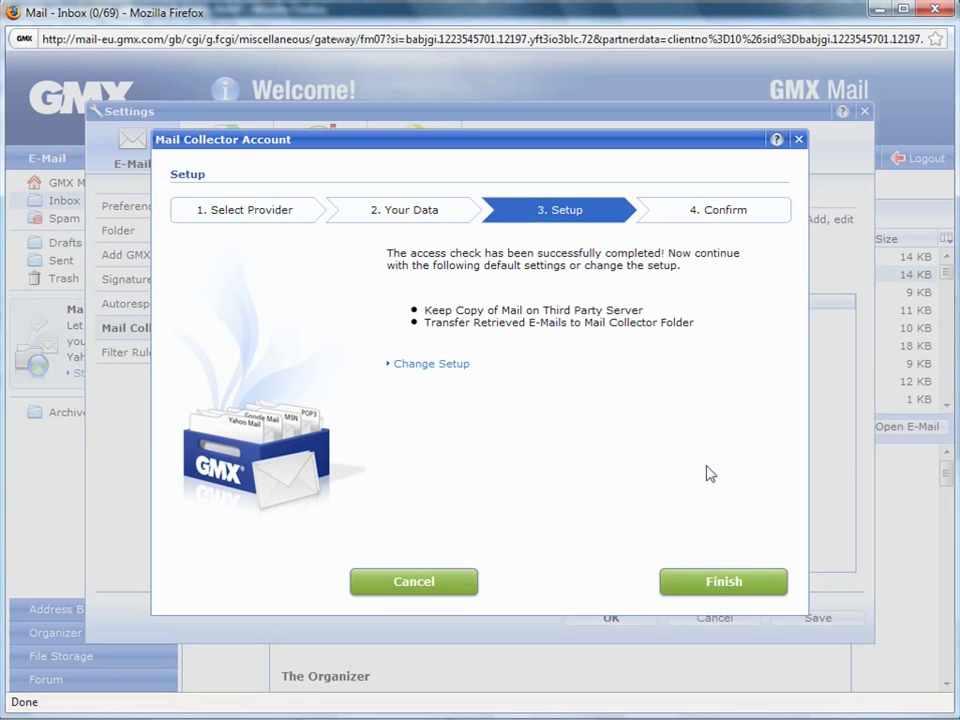
Keep the default collection settings on the Setup step and create the collector account
click(725, 585)
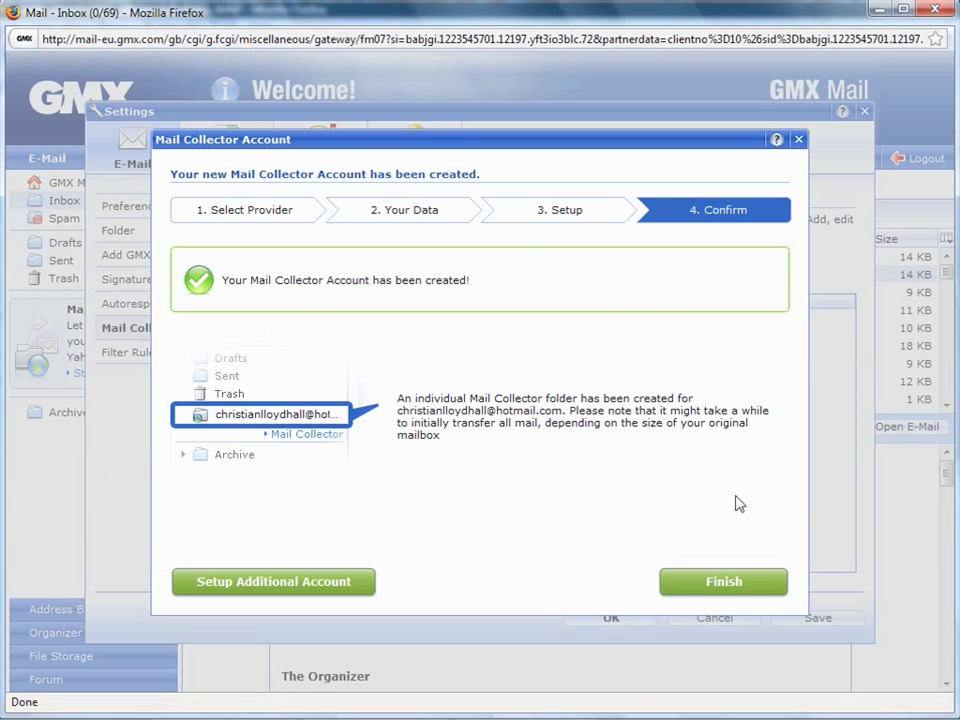
Close the confirmation step so Settings lists the Hotmail collector as Active
click(723, 583)
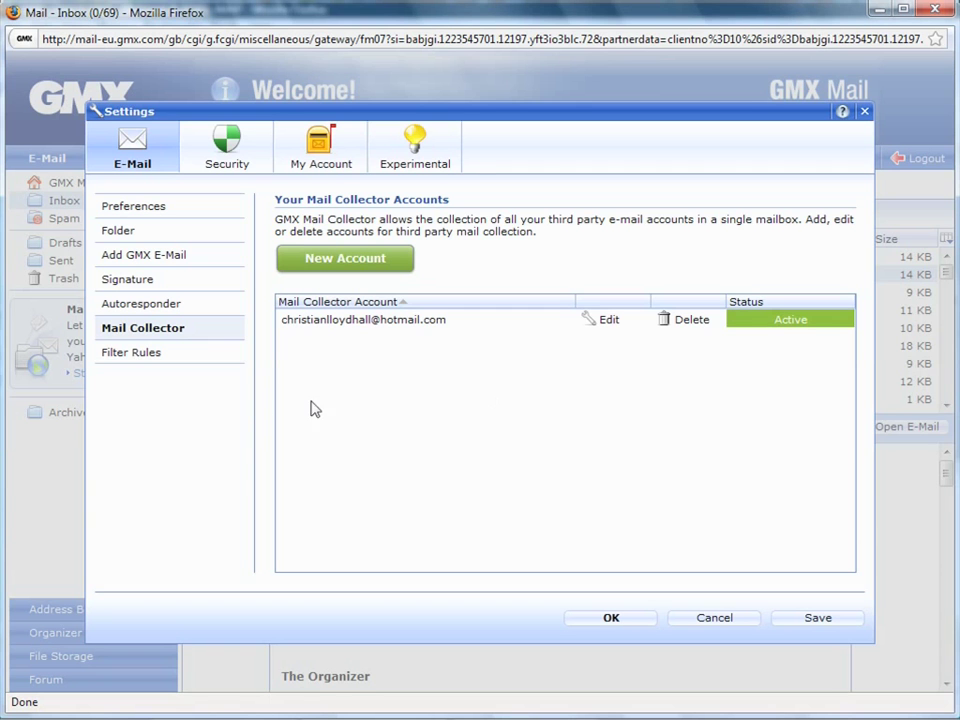
Start a new filter rule with the confirmed condition All New E-Mails
click(139, 364)
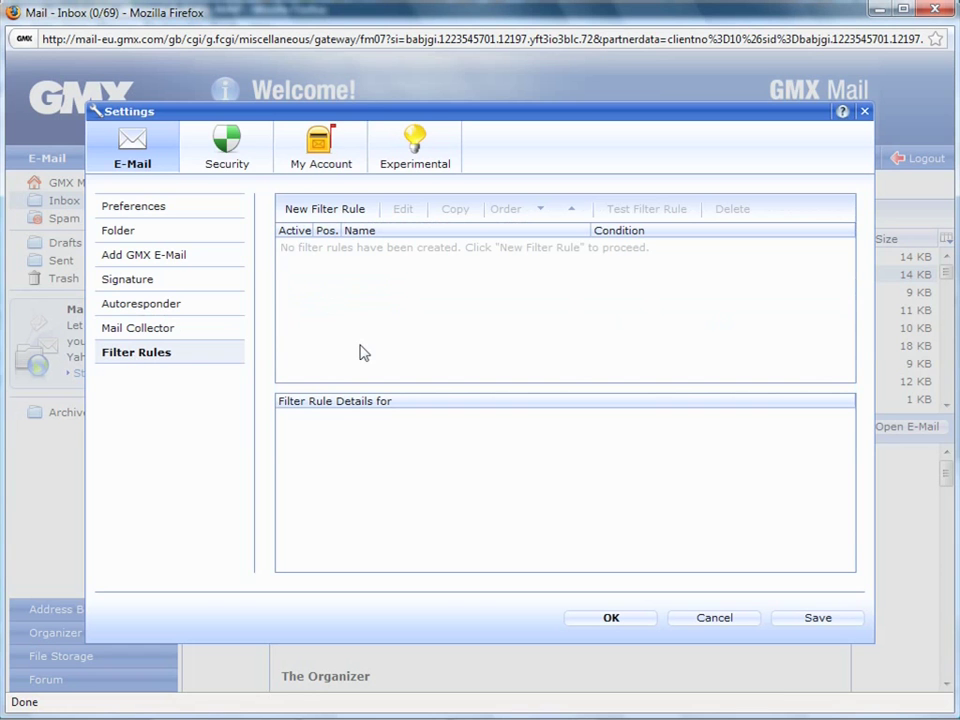
click(333, 212)
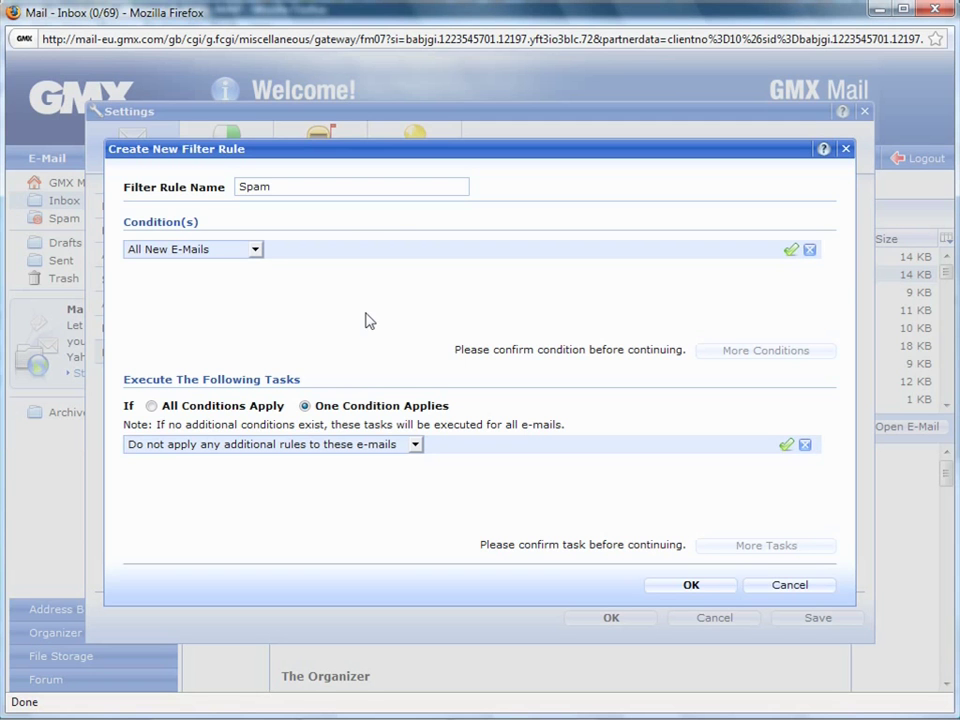
click(256, 249)
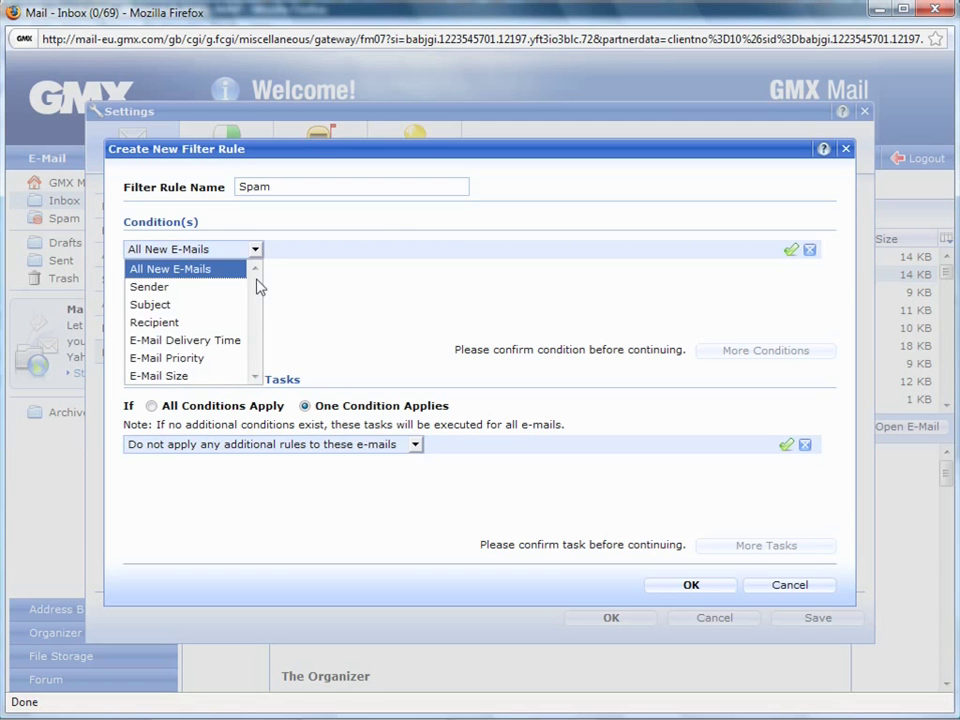
click(255, 249)
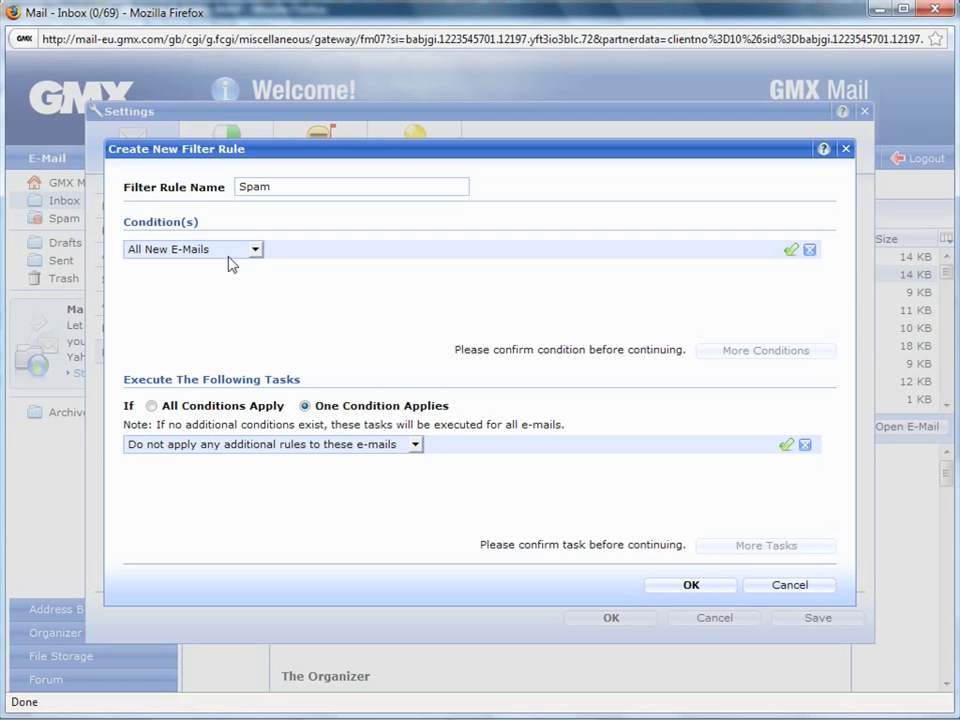
click(790, 250)
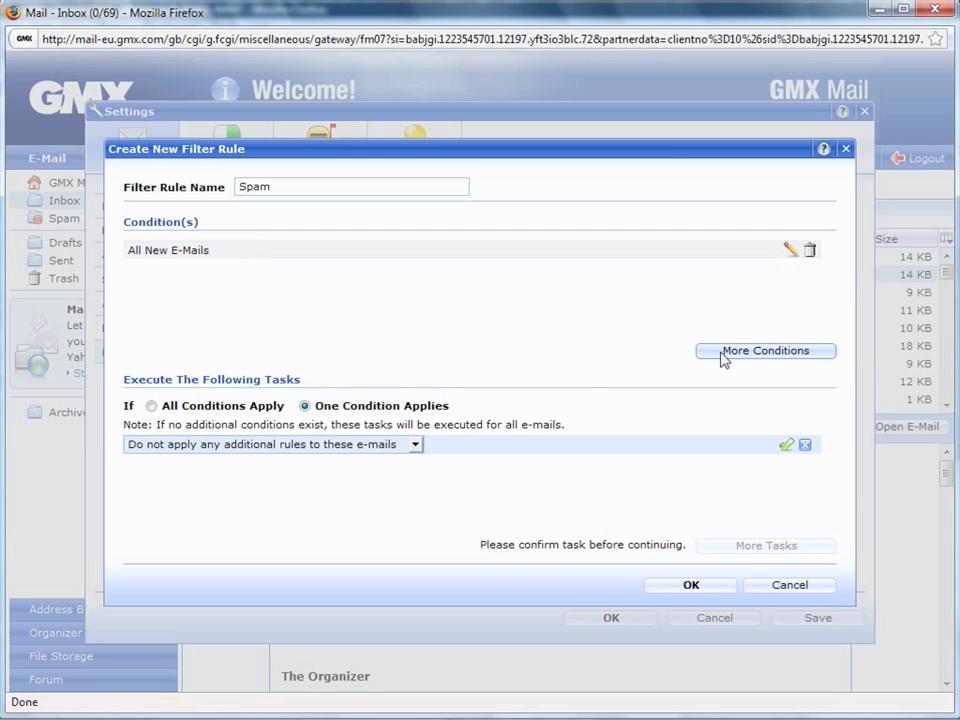
click(152, 407)
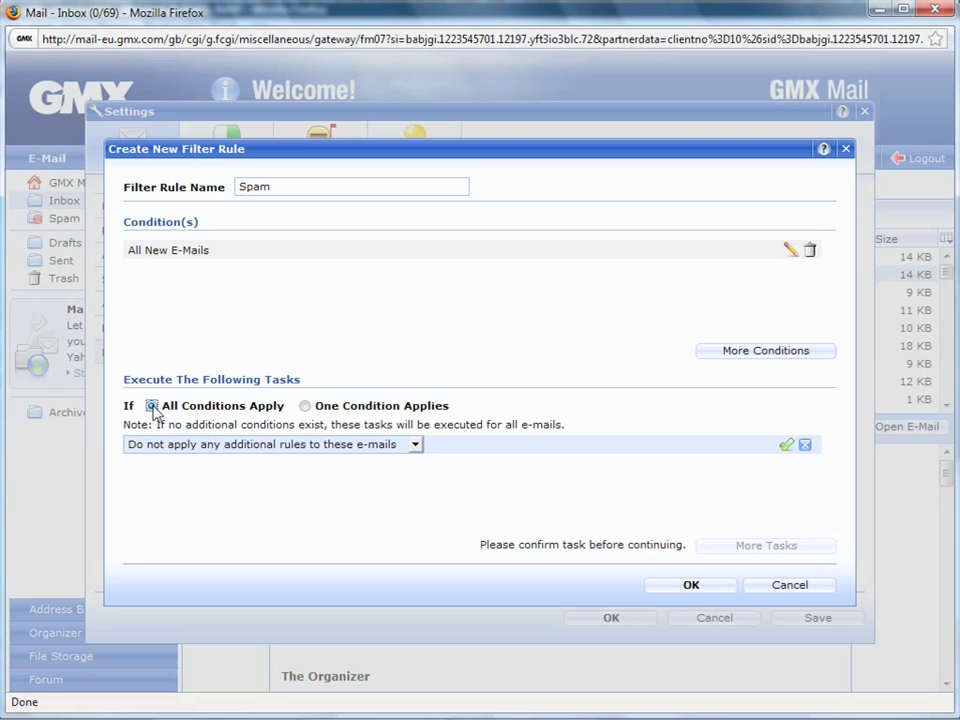
click(304, 407)
Add and confirm the task Move to Folder 'Spam'
click(417, 446)
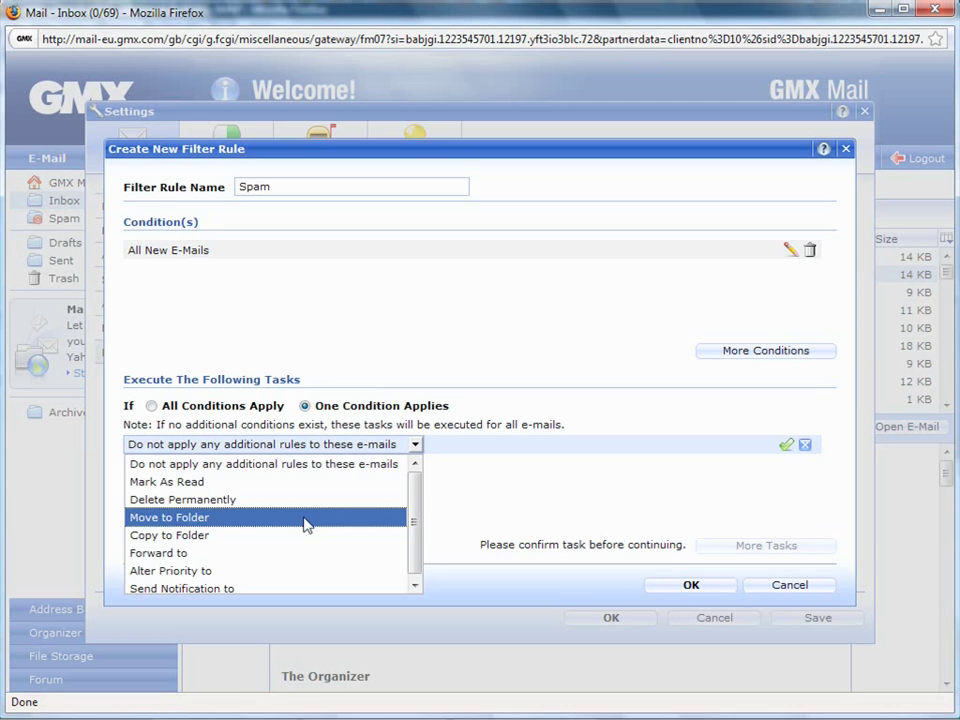
click(414, 446)
click(414, 446)
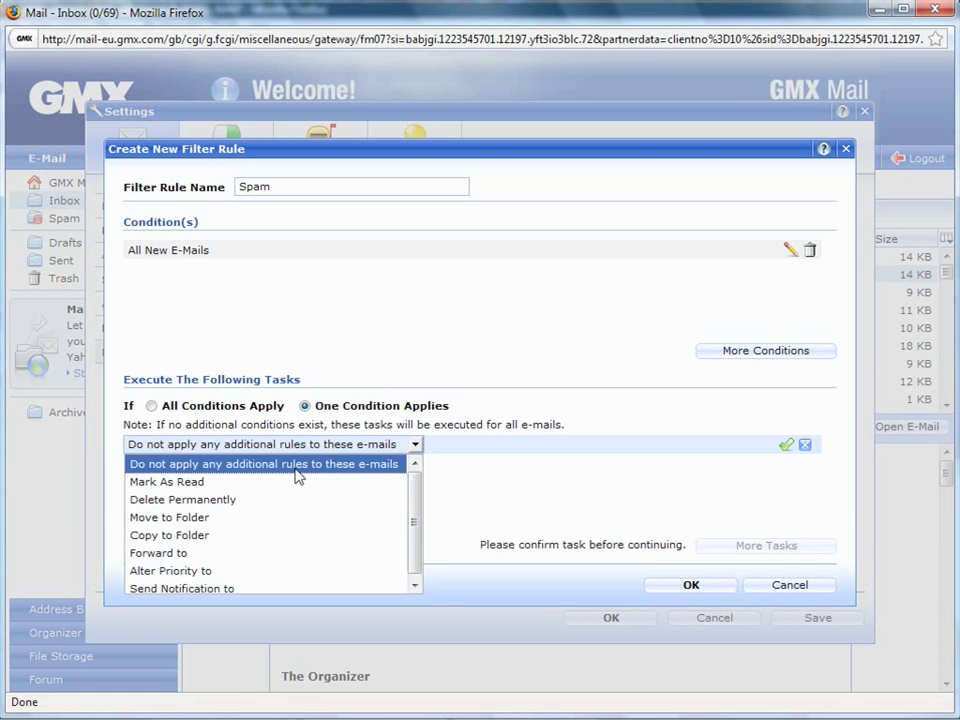
click(222, 518)
click(609, 446)
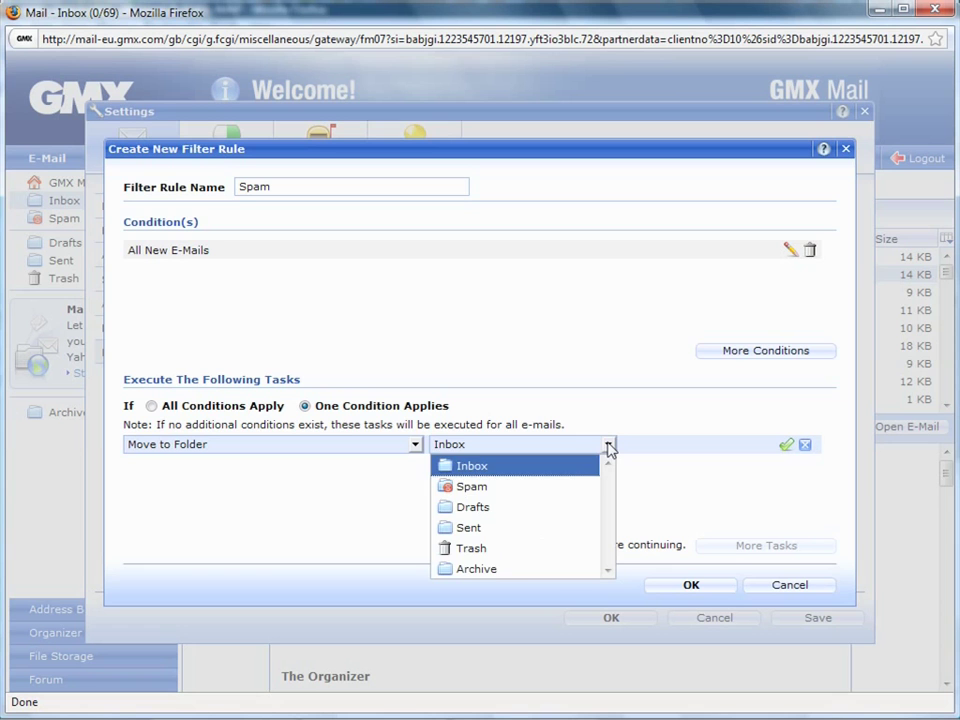
click(547, 489)
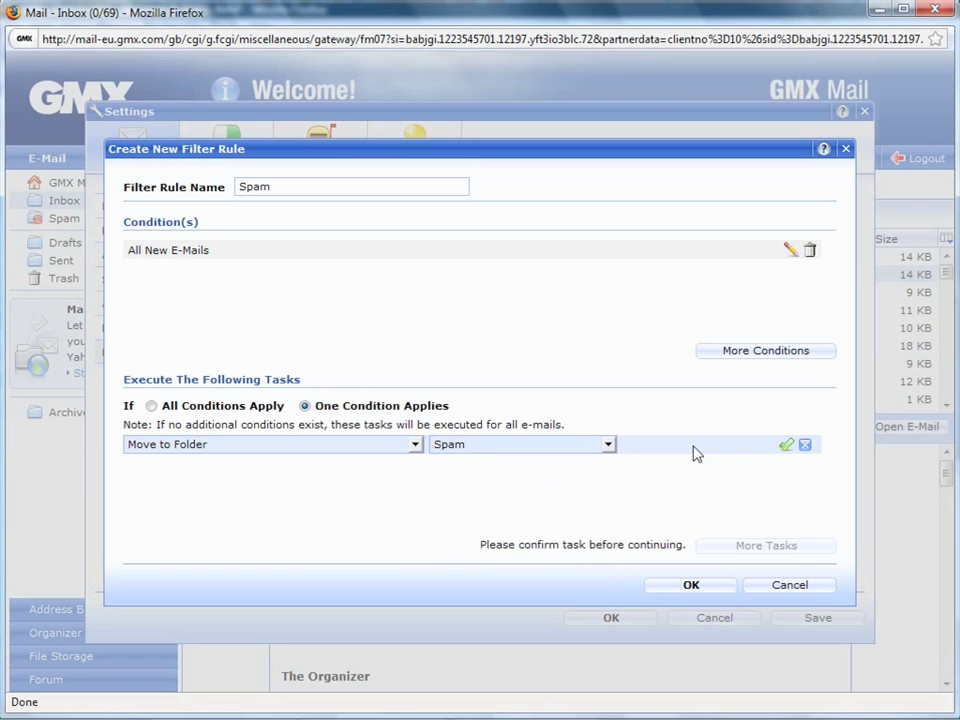
click(786, 446)
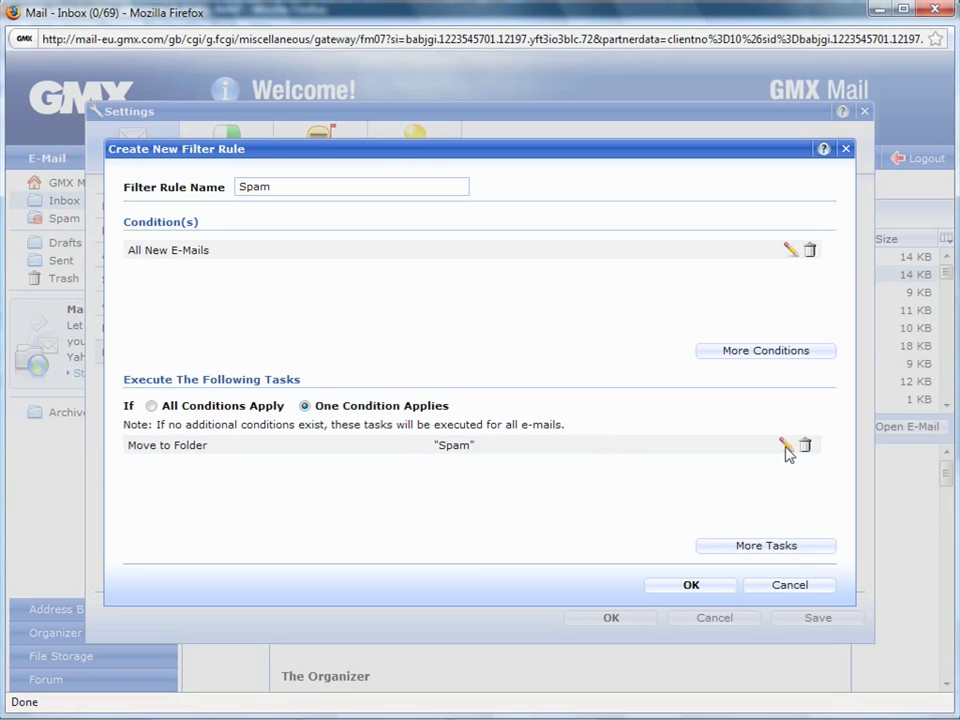
Remove the extra unconfirmed task row from the rule
click(724, 549)
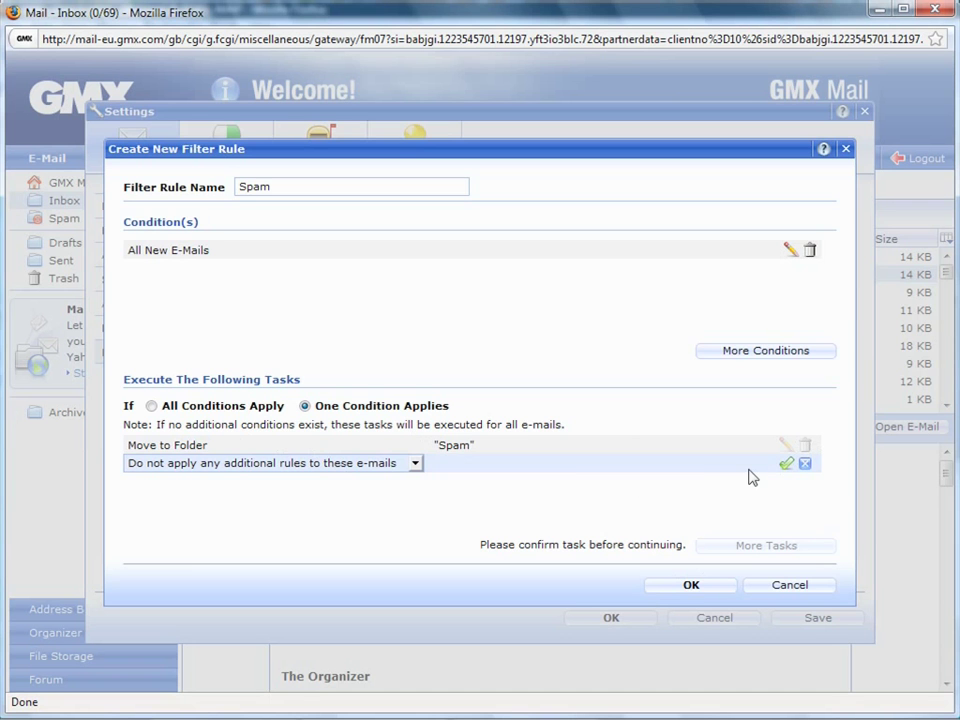
click(700, 584)
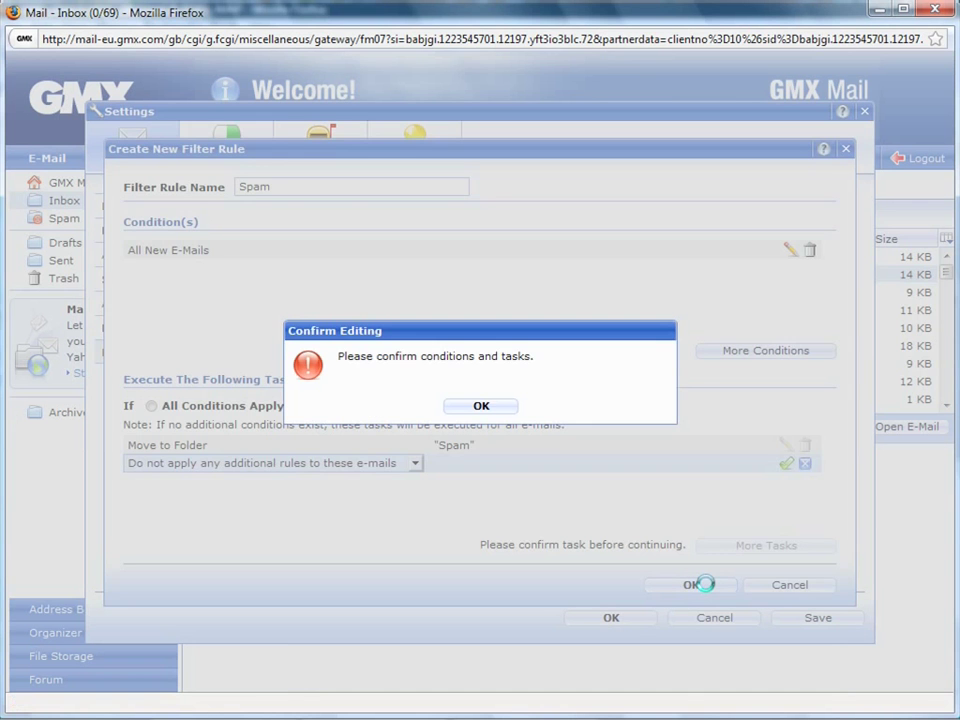
click(505, 407)
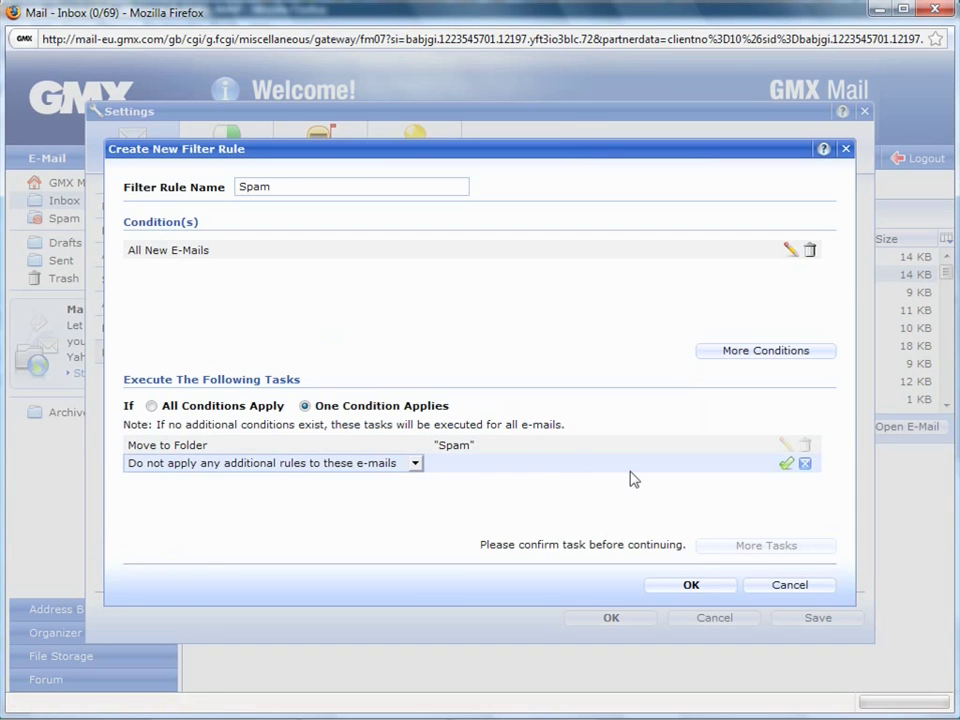
click(415, 463)
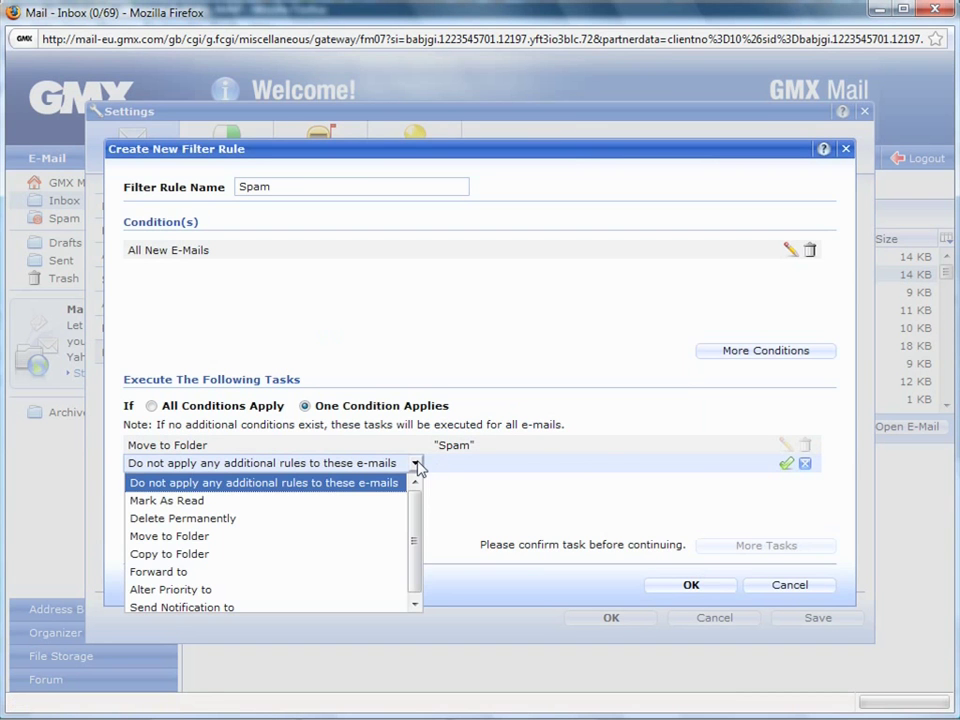
click(418, 468)
click(805, 463)
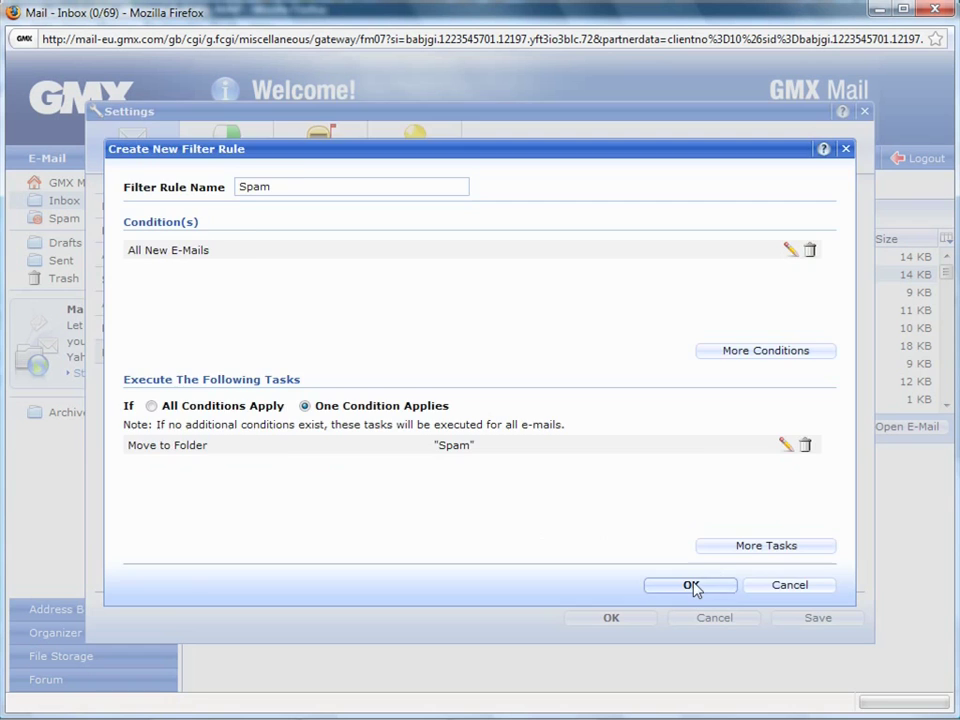
Save the Spam filter rule and the settings, then return to the Inbox
click(692, 585)
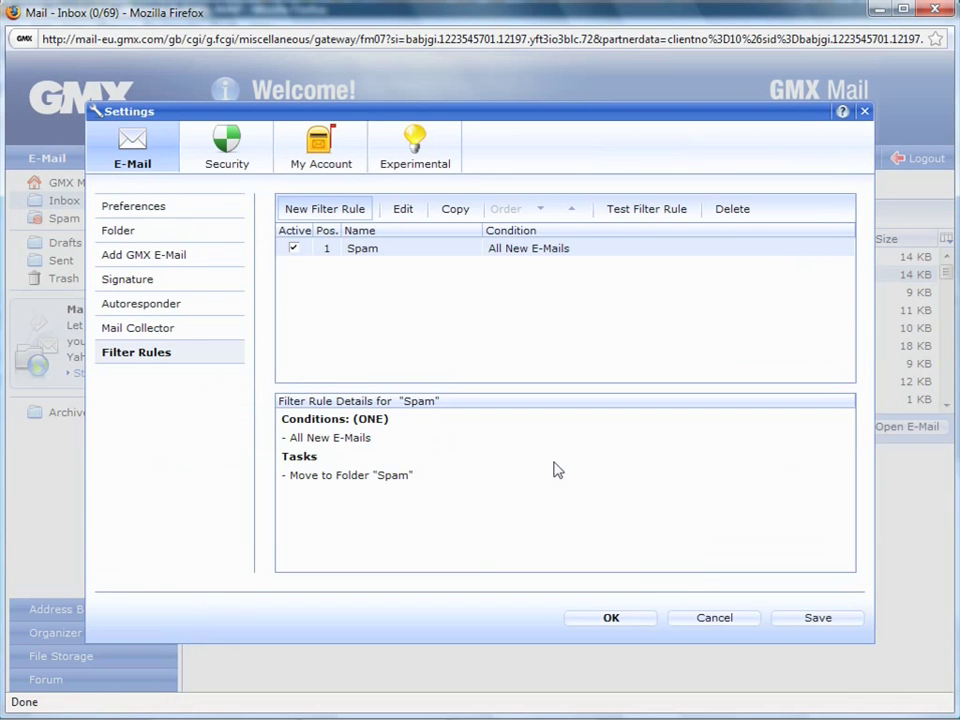
click(140, 329)
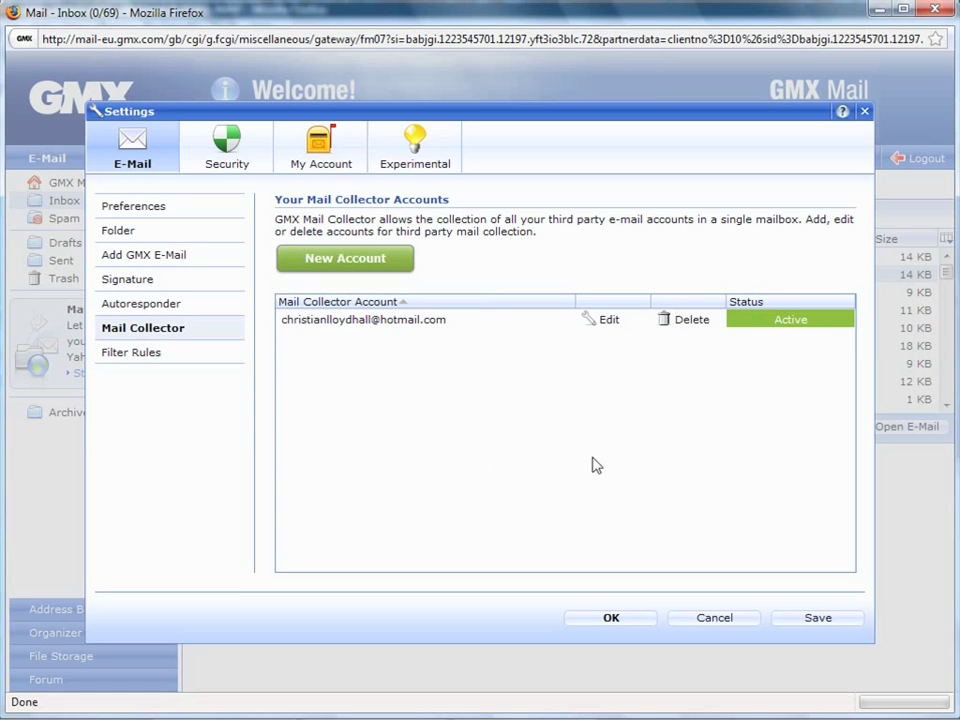
click(818, 618)
click(612, 619)
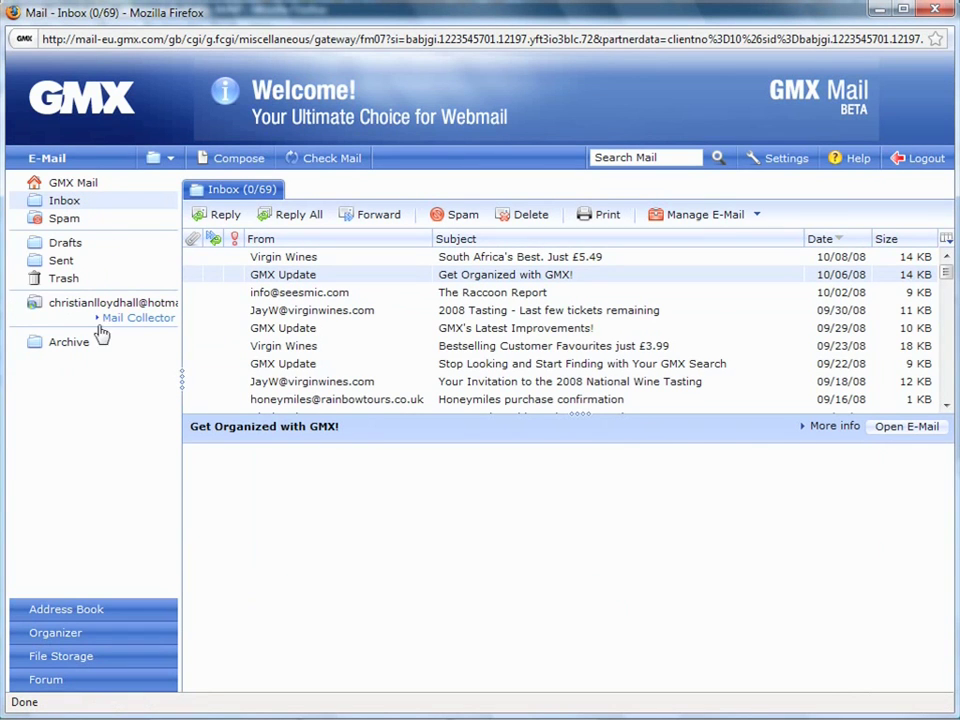
Open the Hotmail folder under Mail Collector to list its 24 collected messages
click(87, 306)
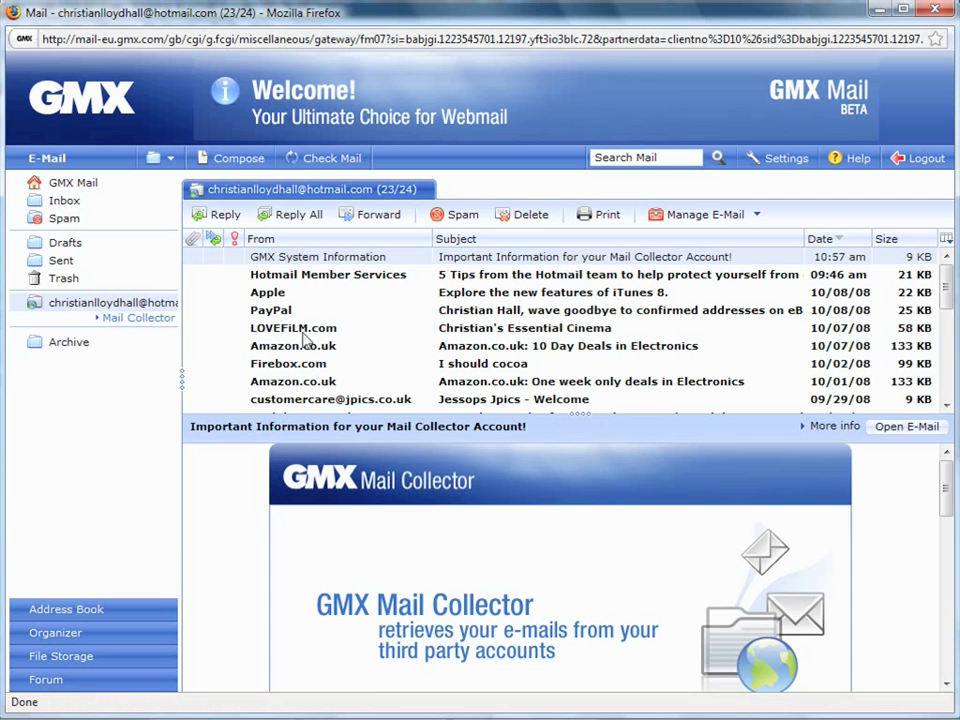
Preview the Hotmail team's '5 Tips' message on protecting yourself from email scams
click(346, 275)
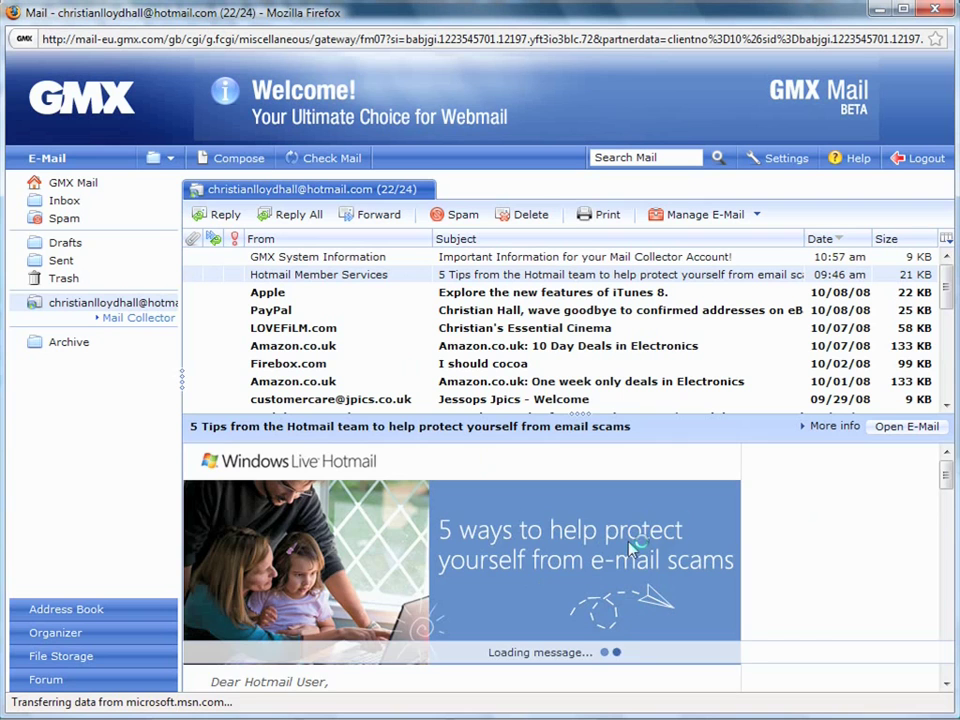
mouse_move(947, 474)
mouse_down()
mouse_move(948, 675)
mouse_move(948, 475)
mouse_up()
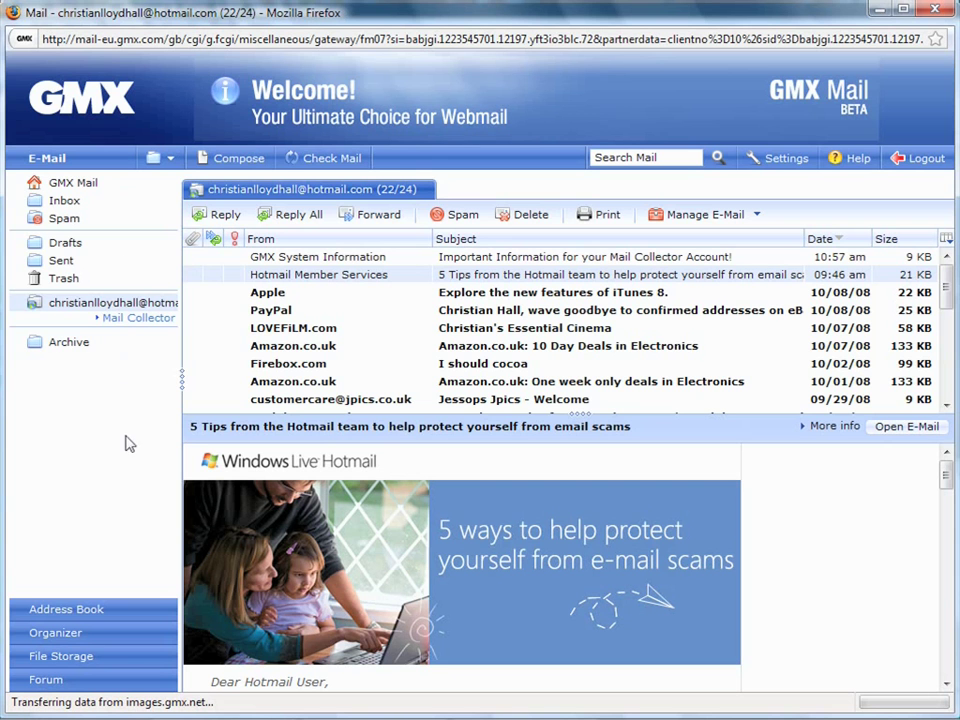
click(150, 300)
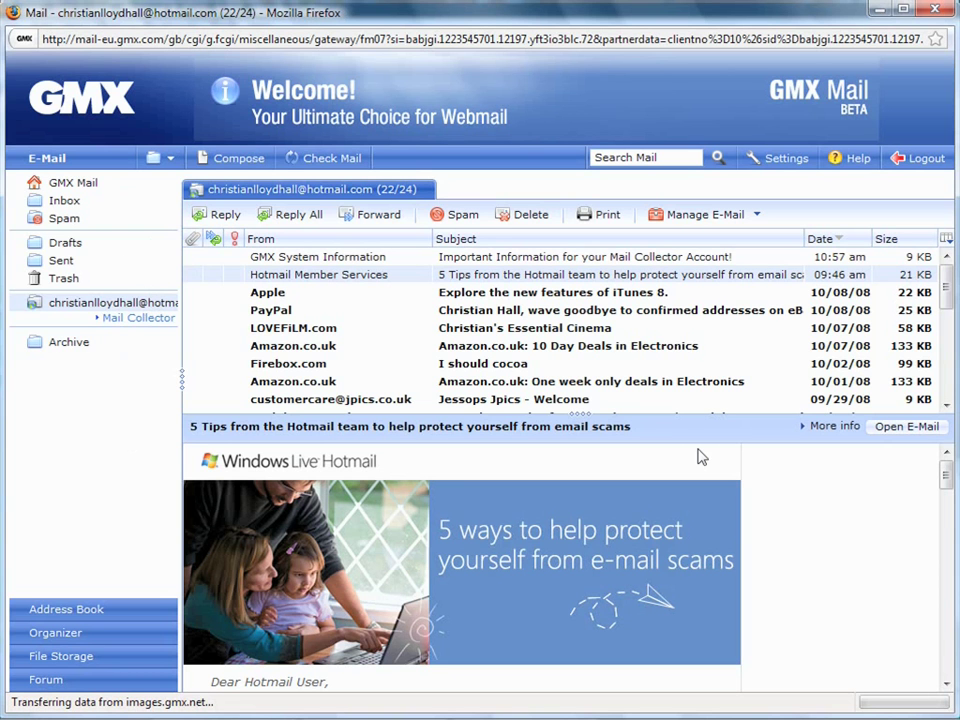